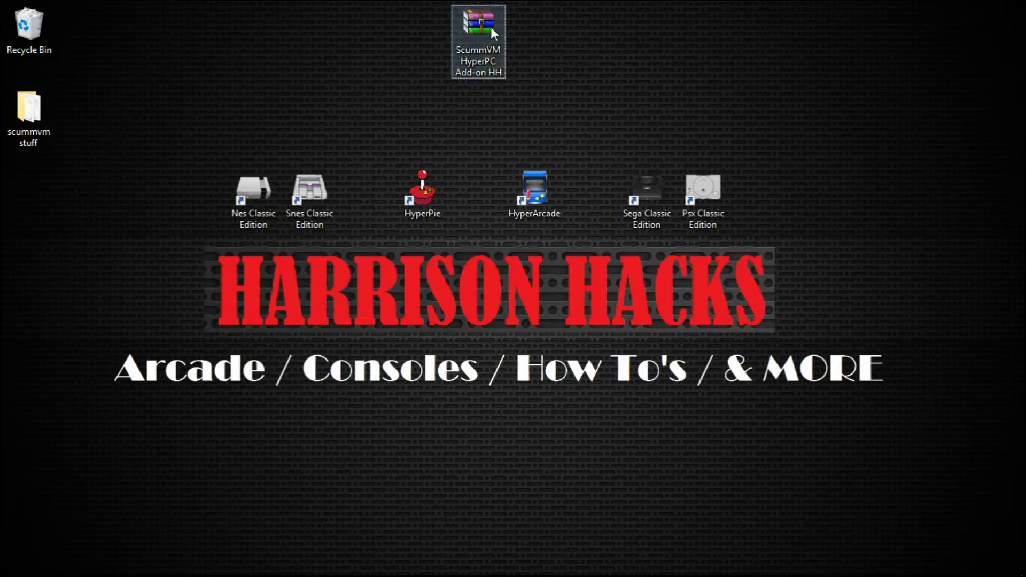
# Step: Move the ScummVM HyperPC Add-on HH archive from the desktop to the root of drive H: and extract it there
pyautogui.rightClick(477, 28)
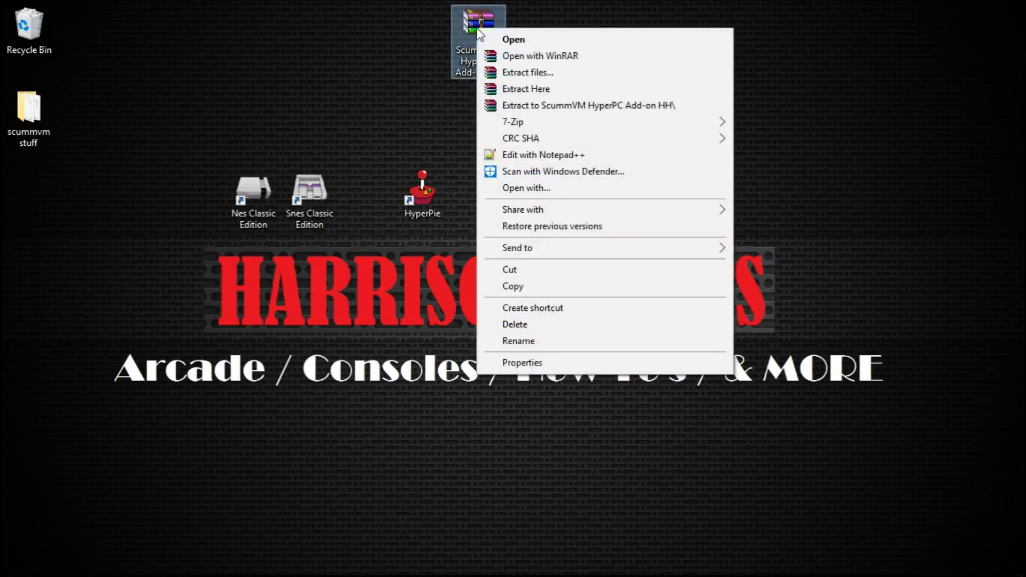
pyautogui.click(508, 270)
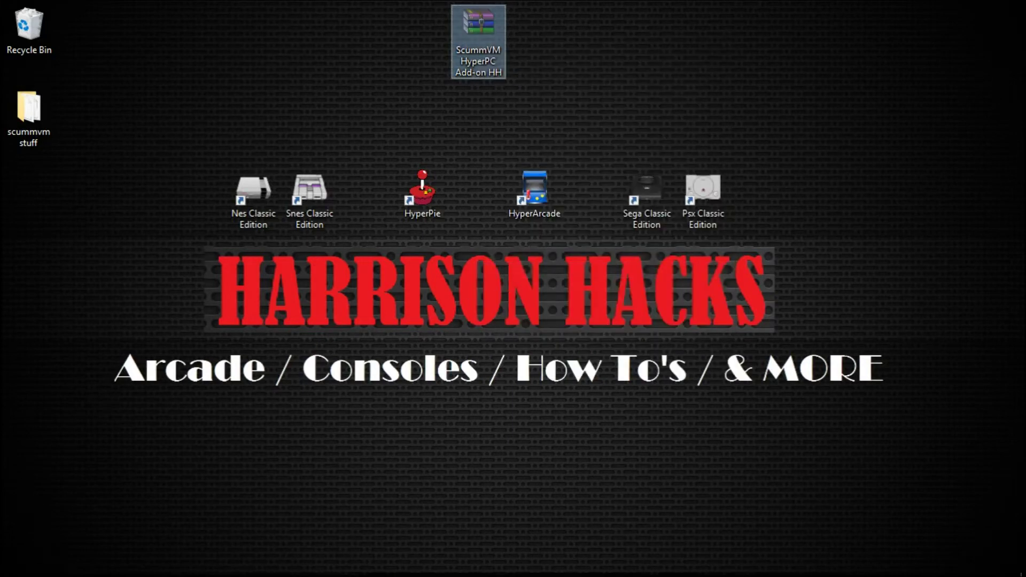
pyautogui.moveTo(207, 571)
pyautogui.click(166, 560)
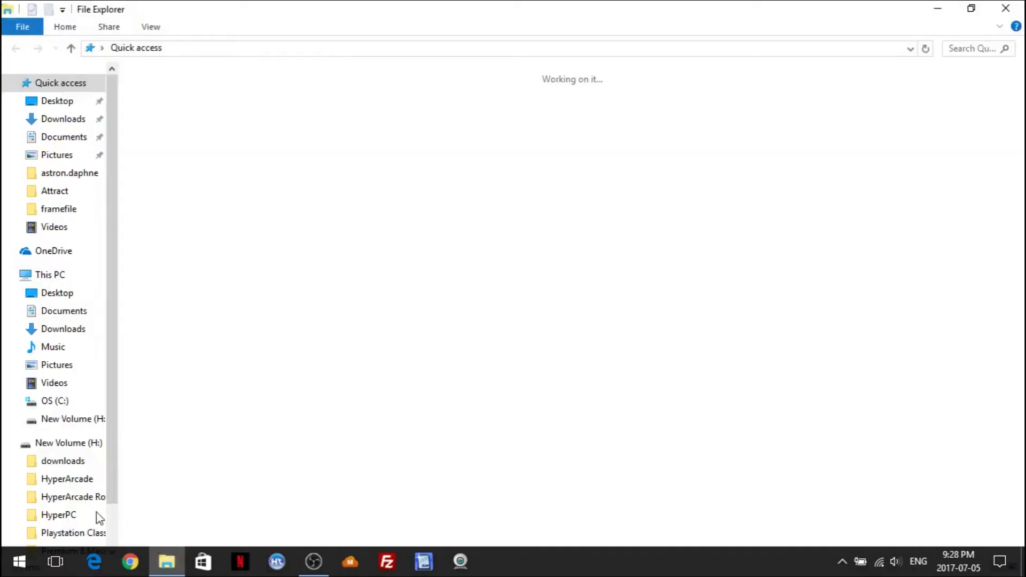
pyautogui.click(52, 443)
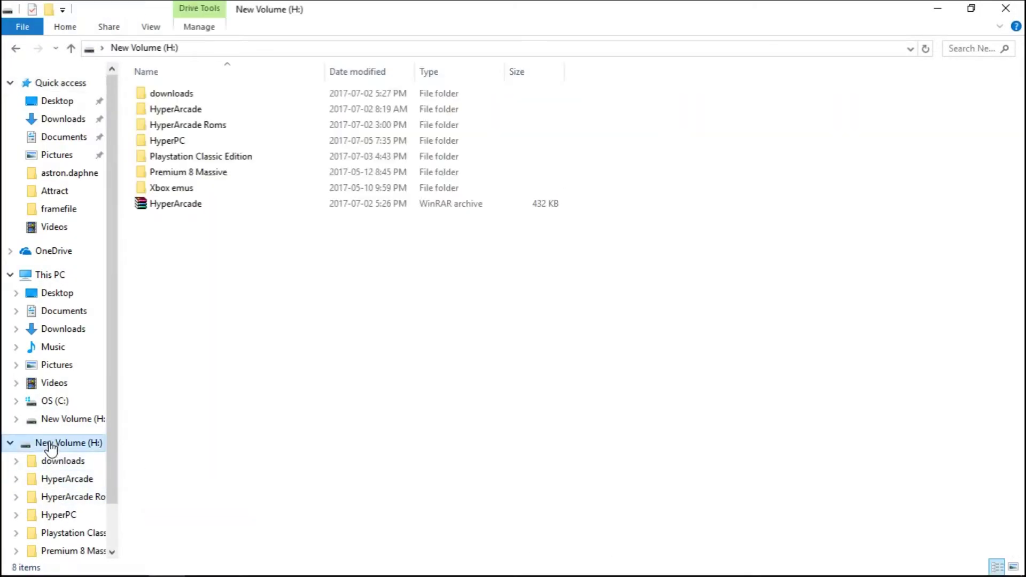
pyautogui.rightClick(309, 342)
pyautogui.click(346, 445)
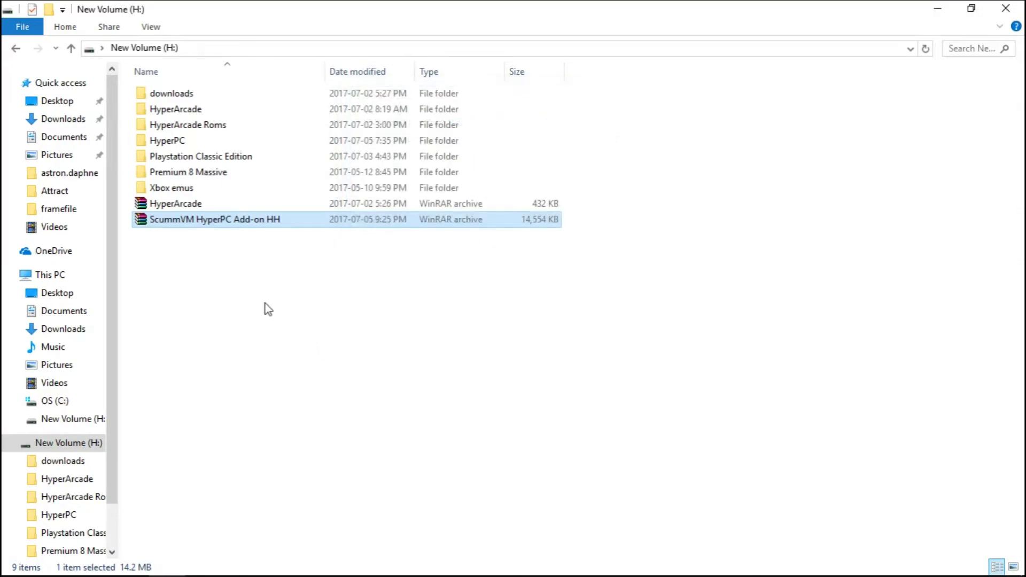
pyautogui.rightClick(204, 223)
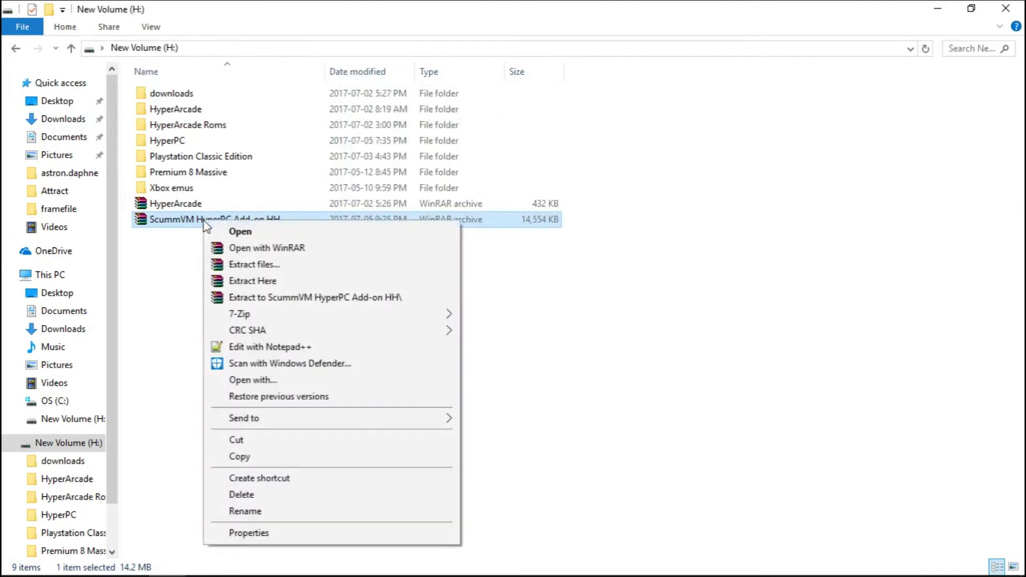
pyautogui.click(256, 284)
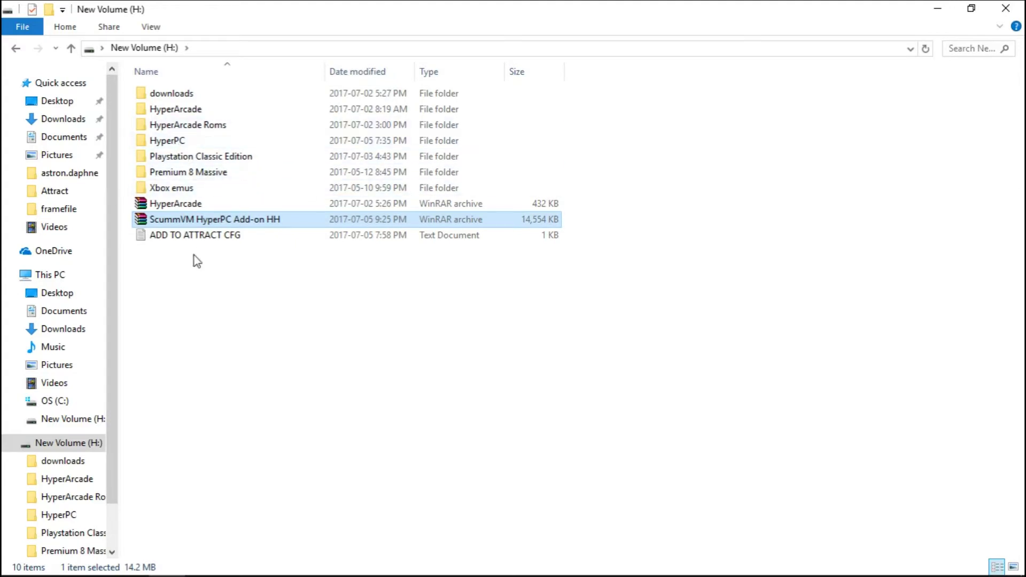
# Step: Copy the whole display scummvm block from the ADD TO ATTRACT CFG text document and close the document
pyautogui.click(194, 235)
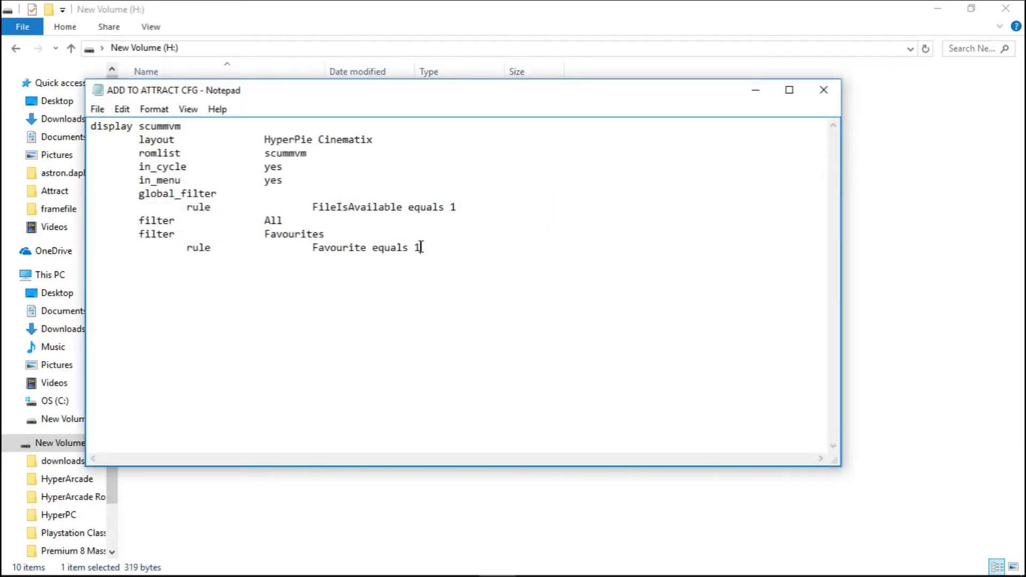
pyautogui.moveTo(420, 247); pyautogui.dragTo(88, 124)
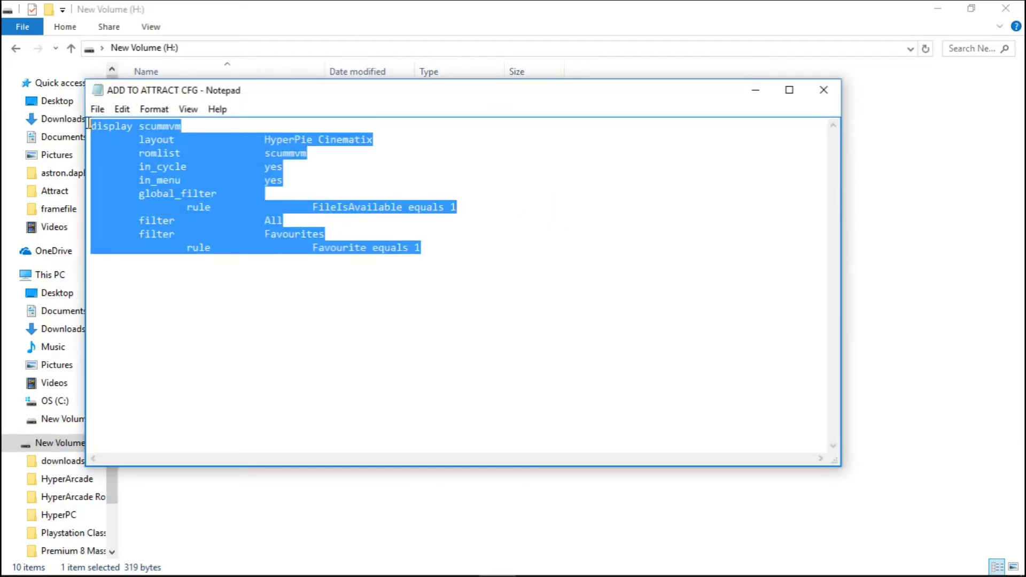
pyautogui.rightClick(115, 130)
pyautogui.click(156, 176)
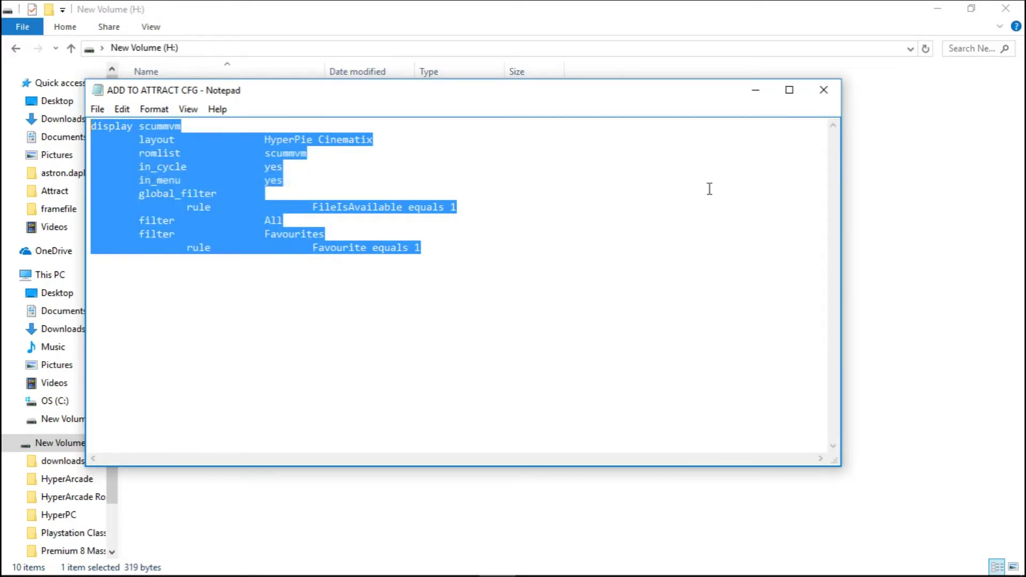
pyautogui.click(822, 92)
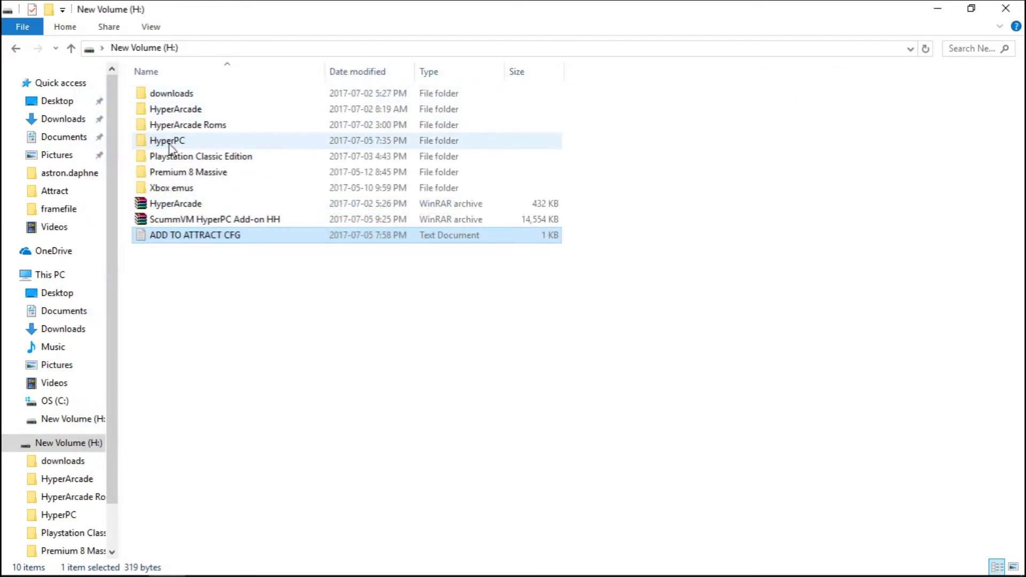
# Step: Open the attract CFG file in H:\HyperPC\Attract for editing
pyautogui.doubleClick(170, 146)
pyautogui.doubleClick(167, 95)
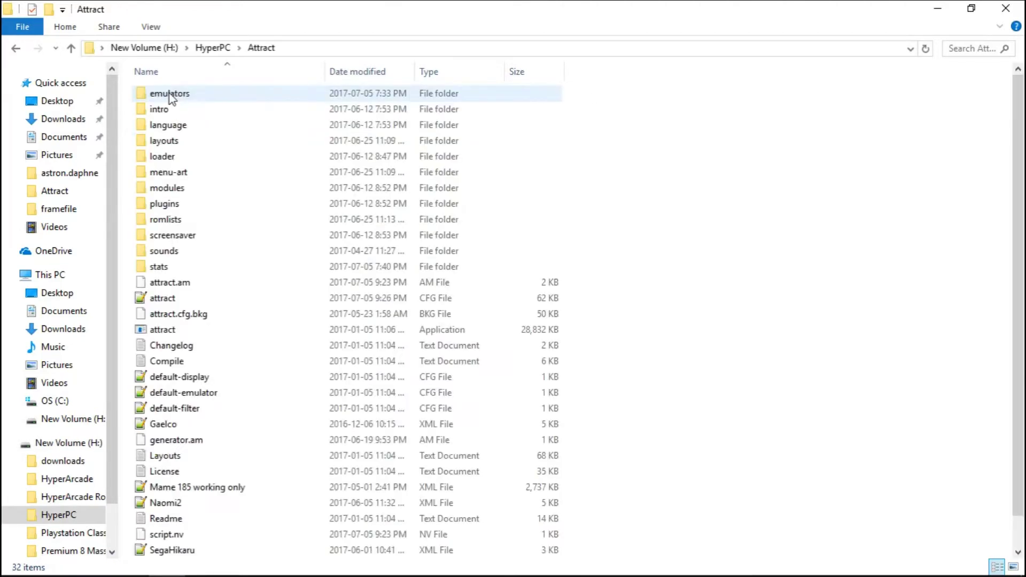
pyautogui.click(160, 300)
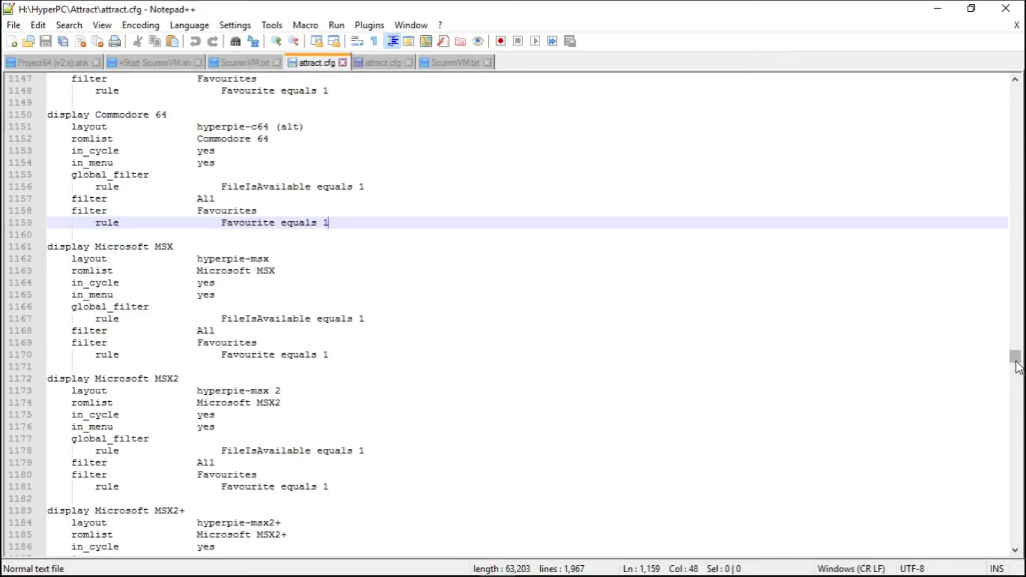
# Step: Paste the copied scummvm block after the display Jukebox section, separated by a blank line, then save attract.cfg and close the editor
pyautogui.moveTo(1016, 365); pyautogui.dragTo(1016, 486)
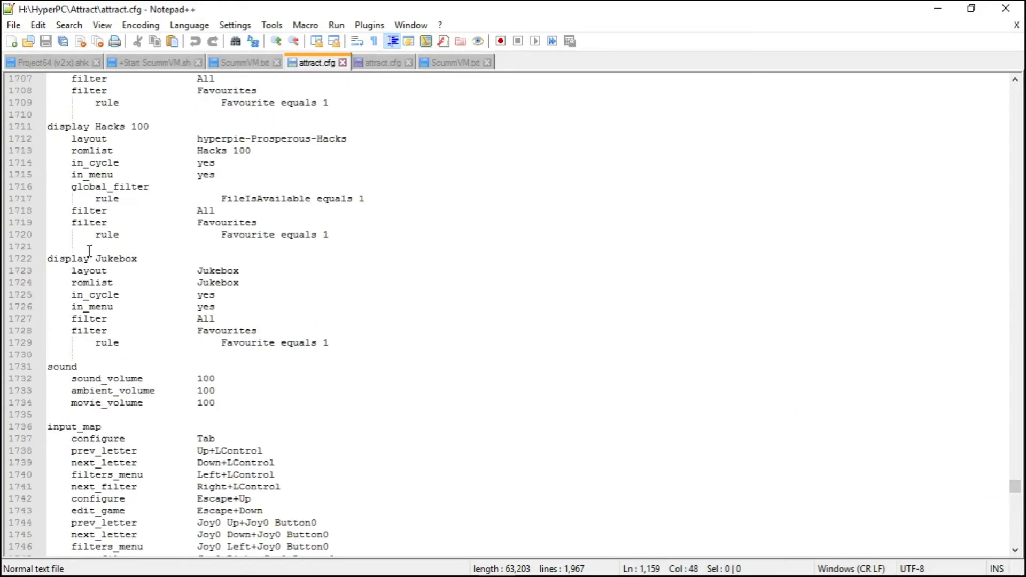
pyautogui.click(343, 341)
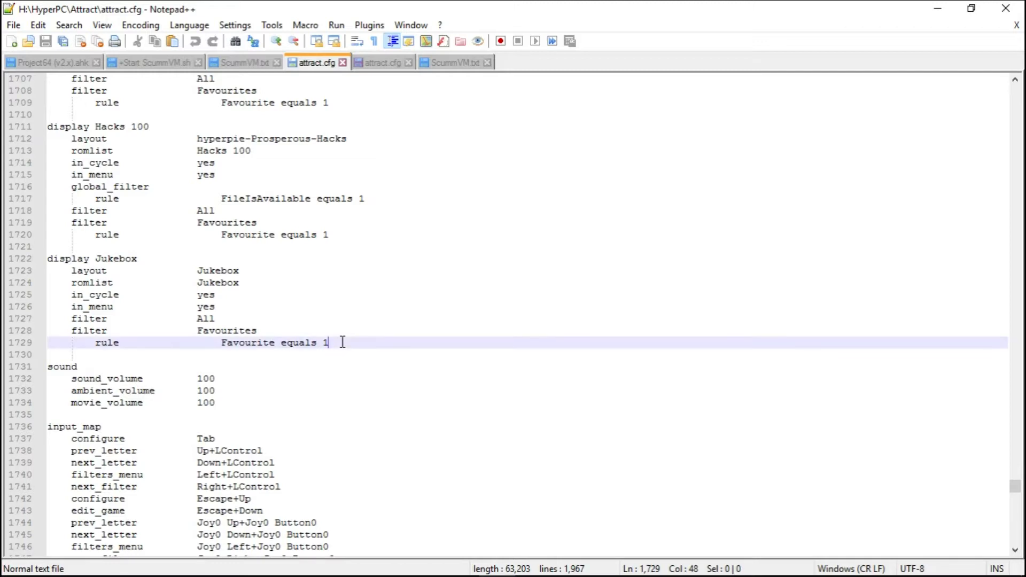
pyautogui.press('Return')
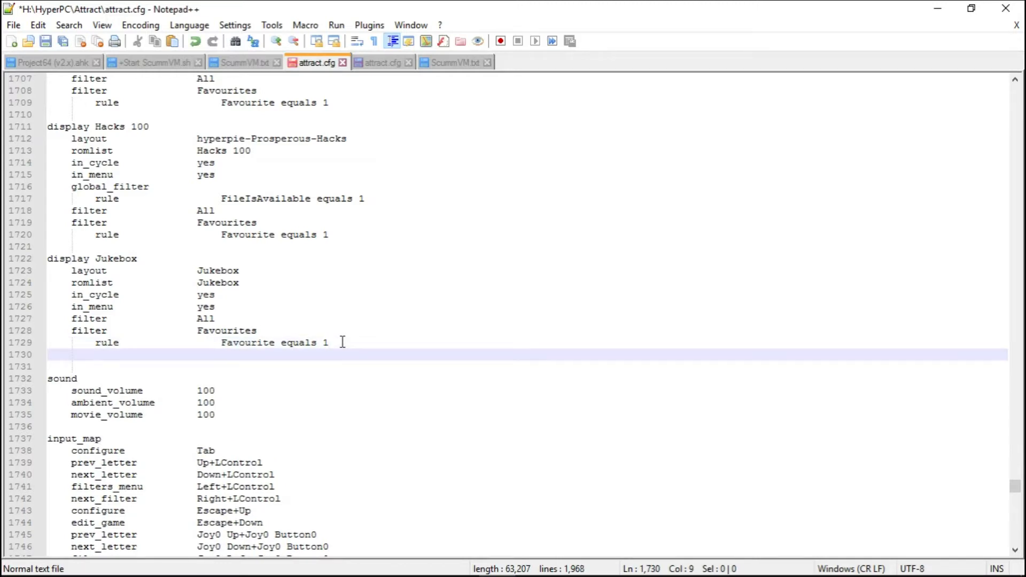
pyautogui.press('Return')
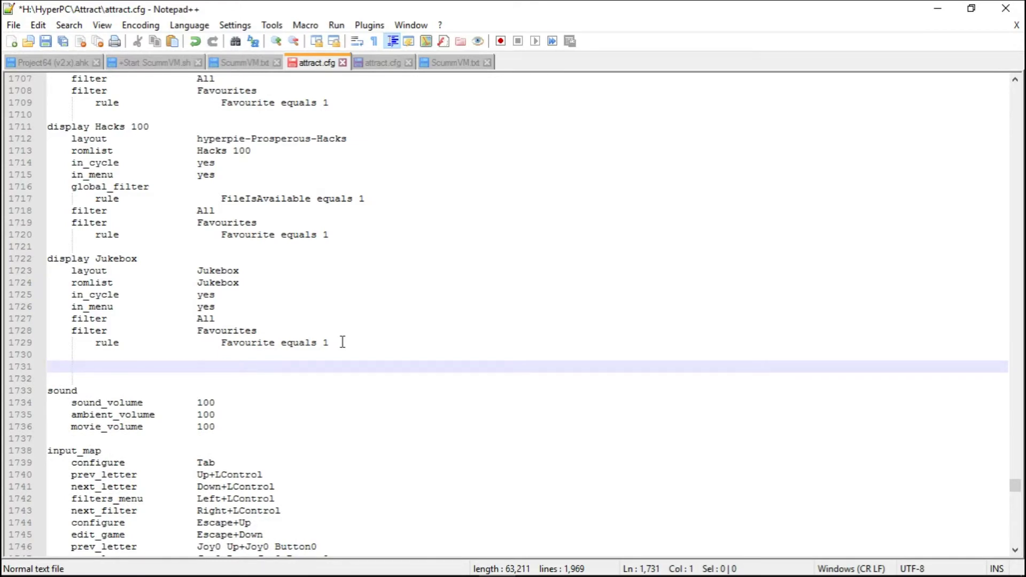
pyautogui.hotkey('ctrl', 'v')
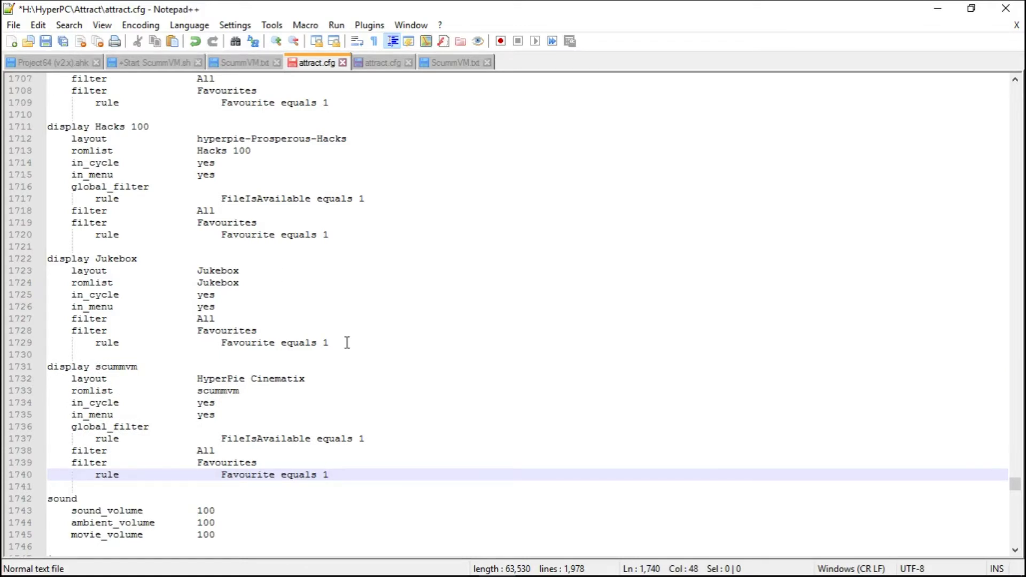
pyautogui.click(45, 42)
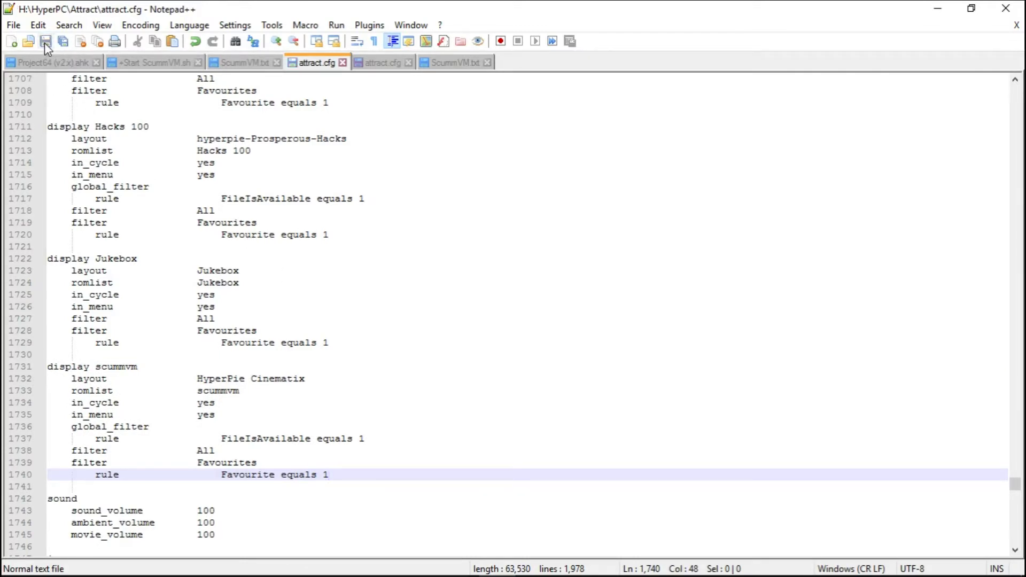
pyautogui.click(1005, 8)
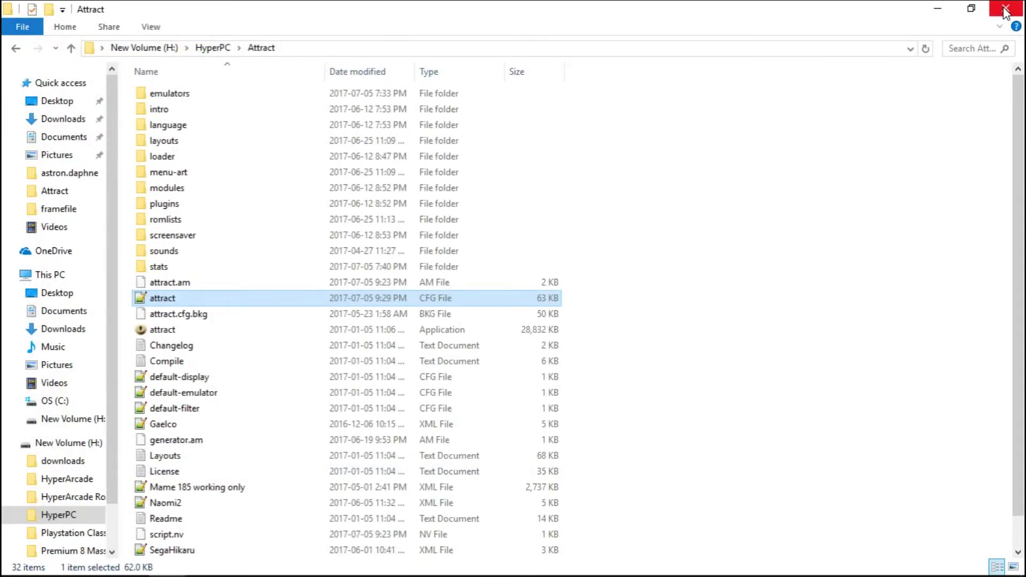
# Step: Launch the attract application and open the ScummVM entry in its displays menu
pyautogui.doubleClick(172, 329)
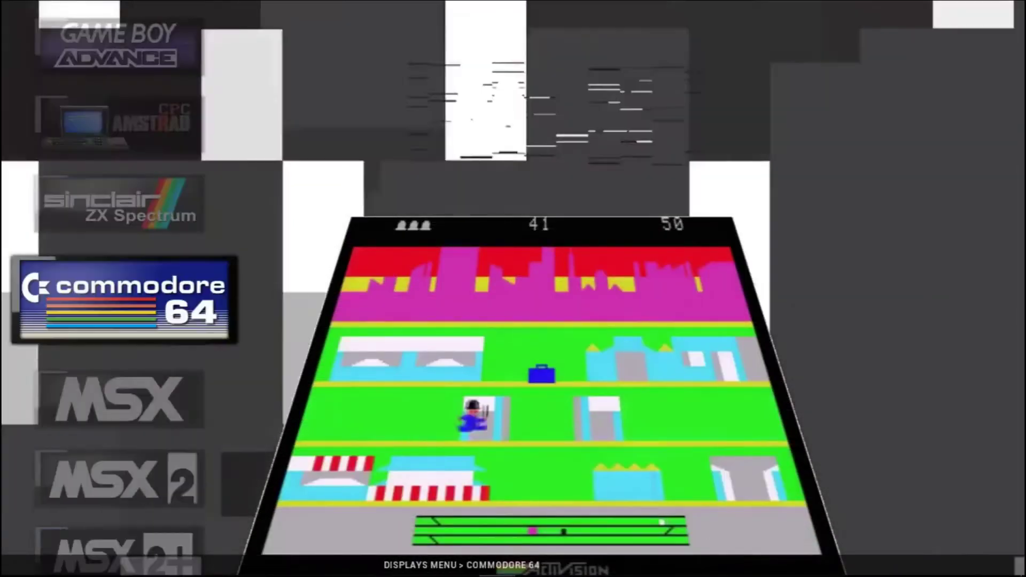
pyautogui.press('Up')
pyautogui.press('Up')
pyautogui.press('Up')
pyautogui.press('Up')
pyautogui.press('Up')
pyautogui.press('Up')
pyautogui.press('Up')
pyautogui.press('Up')
pyautogui.press('Up')
pyautogui.press('Up')
pyautogui.press('Up')
pyautogui.press('Up')
pyautogui.press('Up')
pyautogui.press('Up')
pyautogui.press('Up')
pyautogui.press('Up')
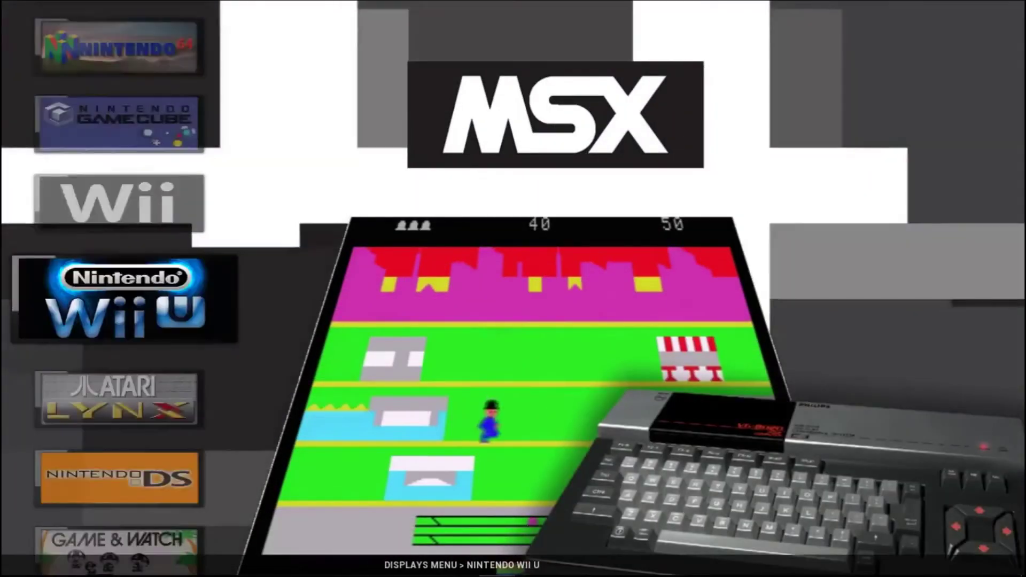
pyautogui.press('Up')
pyautogui.press('Up')
pyautogui.press('Up')
pyautogui.press('Up')
pyautogui.press('Up')
pyautogui.press('Up')
pyautogui.press('Up')
pyautogui.press('Up')
pyautogui.press('Up')
pyautogui.press('Up')
pyautogui.press('Up')
pyautogui.press('Up')
pyautogui.press('Up')
pyautogui.press('Up')
pyautogui.press('Up')
pyautogui.press('Up')
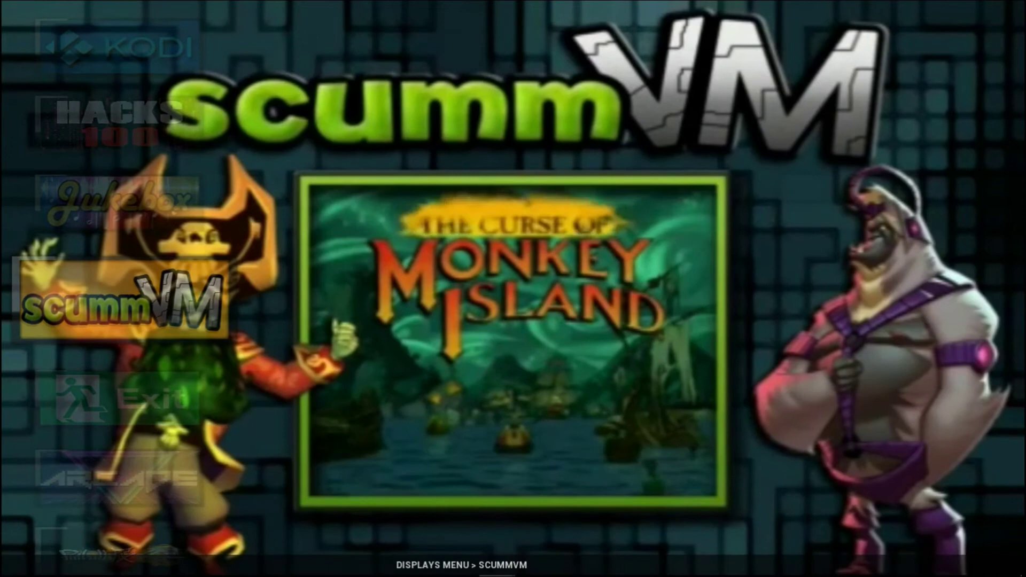
pyautogui.press('Return')
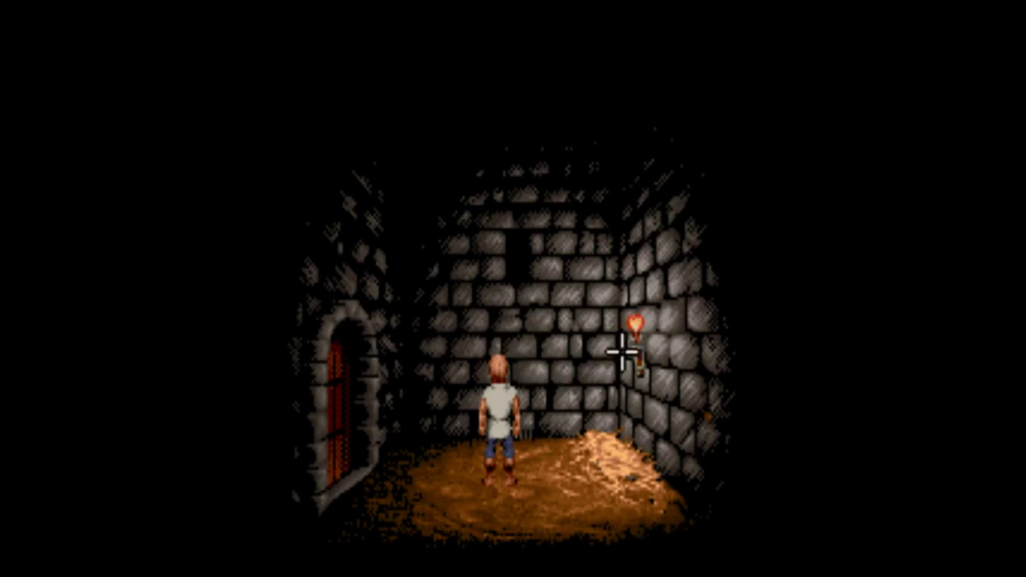
# Step: Test Lure of the Temptress by pulling the torch on the cell wall, and quit the game
pyautogui.rightClick(638, 350)
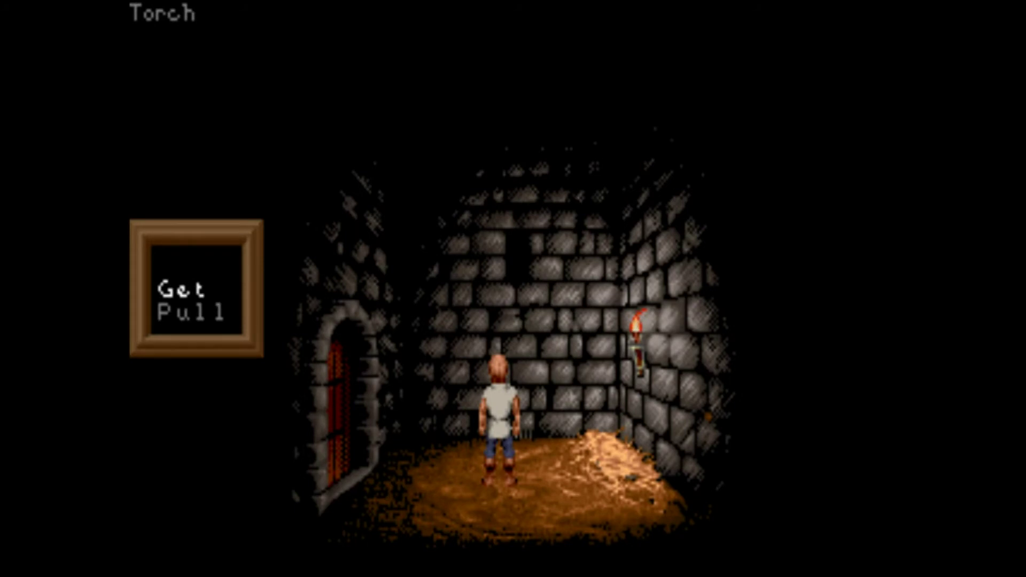
pyautogui.click(640, 352)
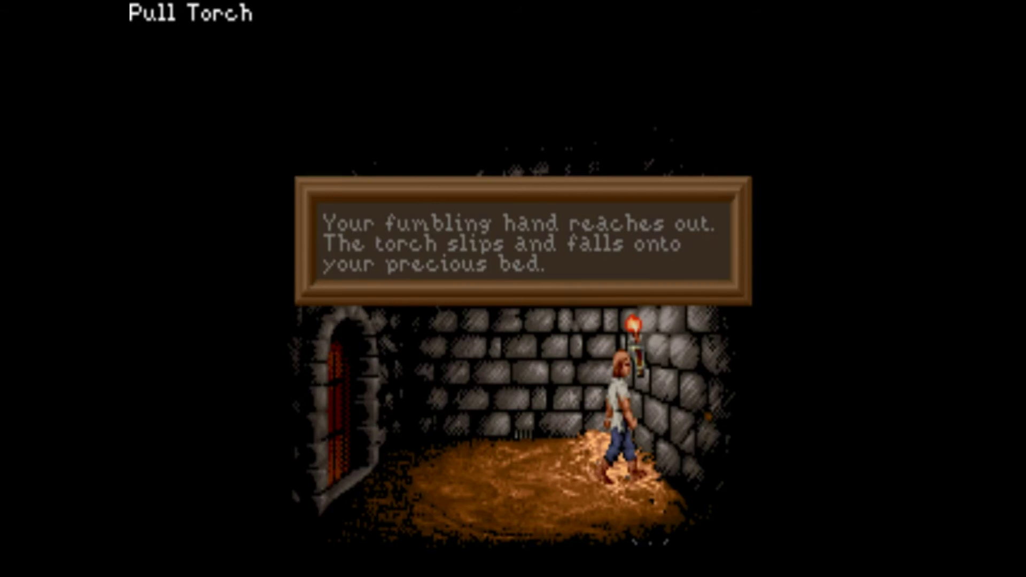
pyautogui.click(641, 366)
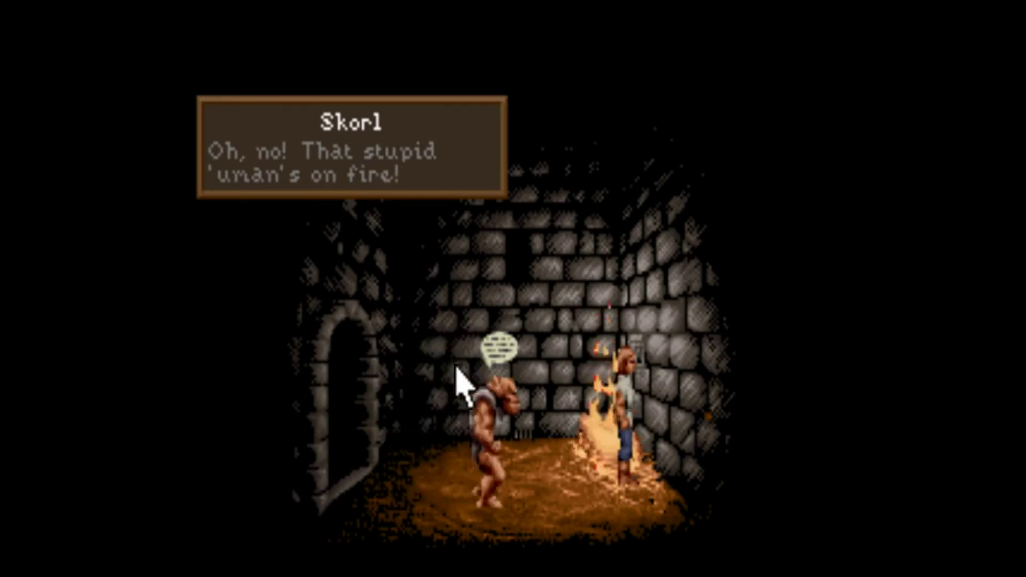
pyautogui.press('Escape')
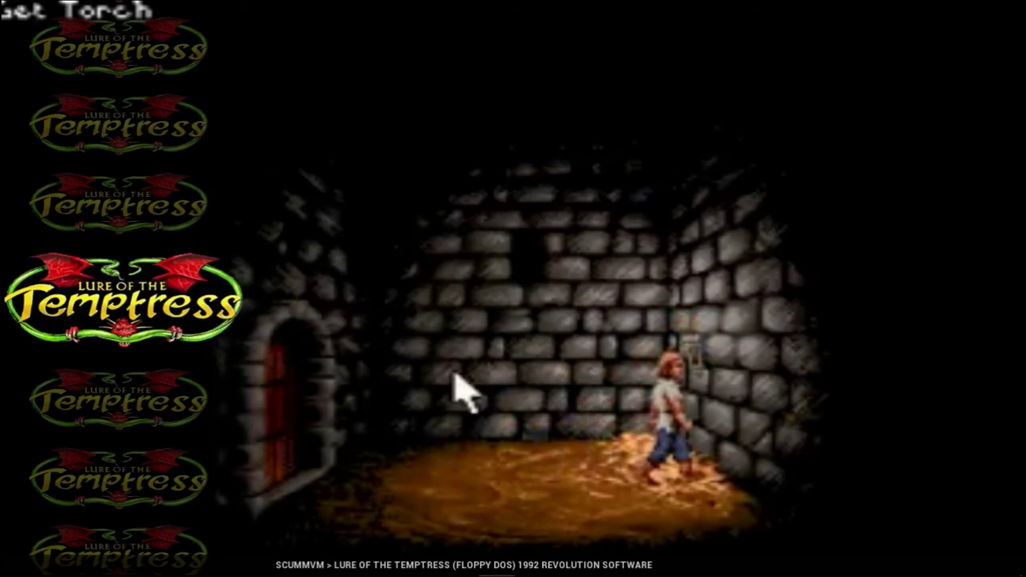
# Step: Return from the ScummVM game list to the displays menu and exit Attract-Mode
pyautogui.press('Escape')
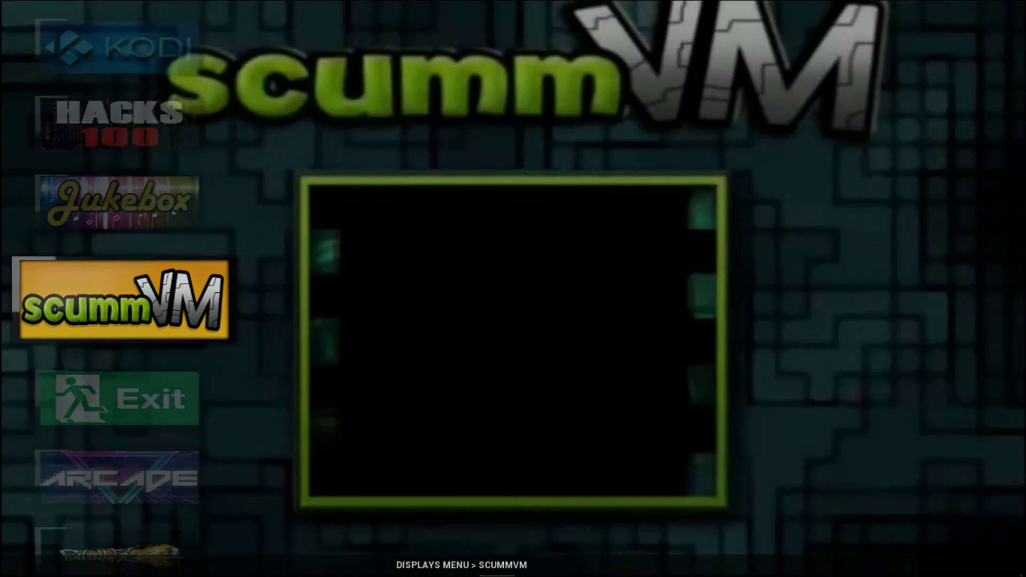
pyautogui.press('Escape')
pyautogui.press('Up')
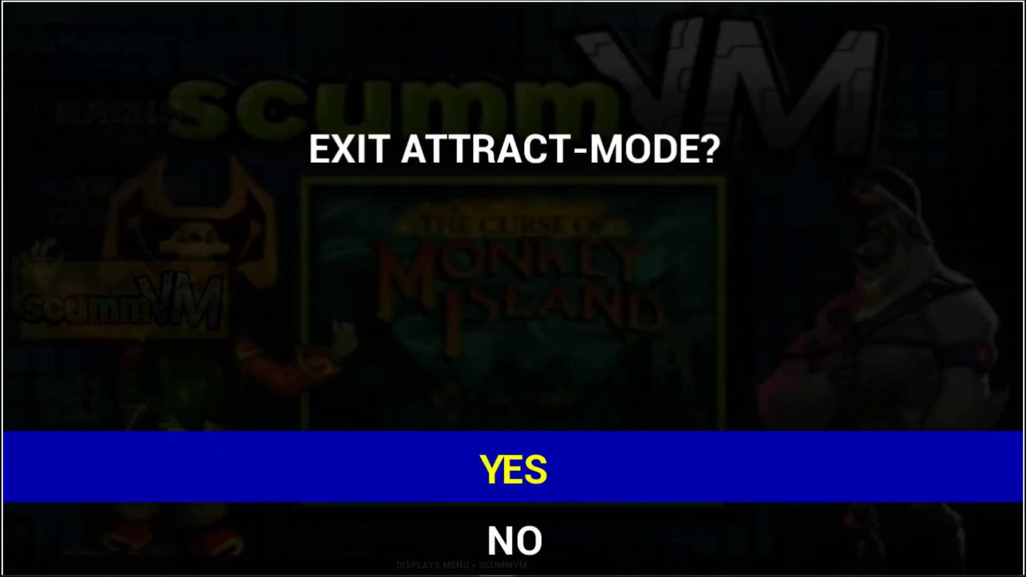
pyautogui.press('Return')
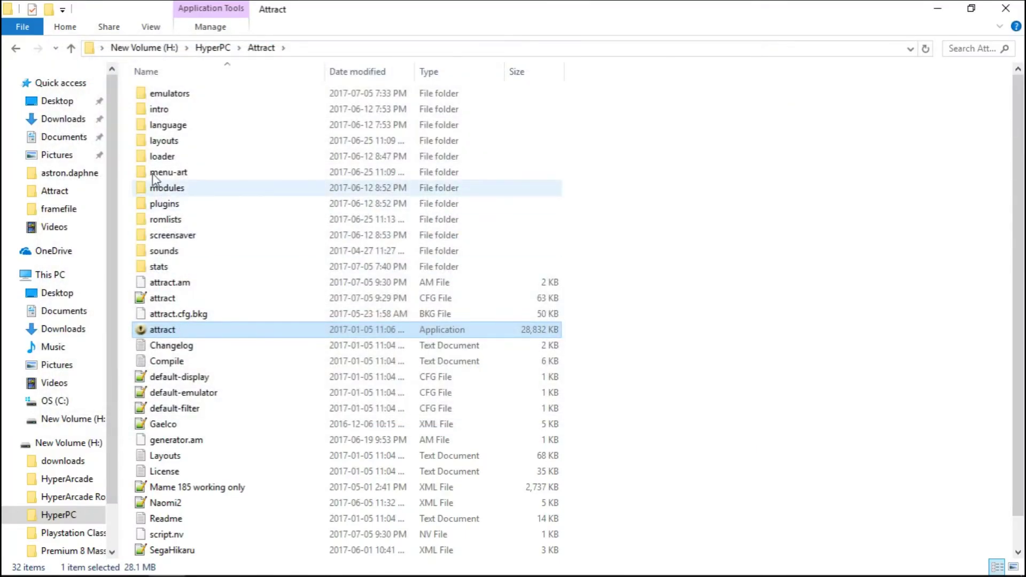
# Step: Go up to the HyperPC folder and open the scummvm folder inside Roms
pyautogui.click(70, 48)
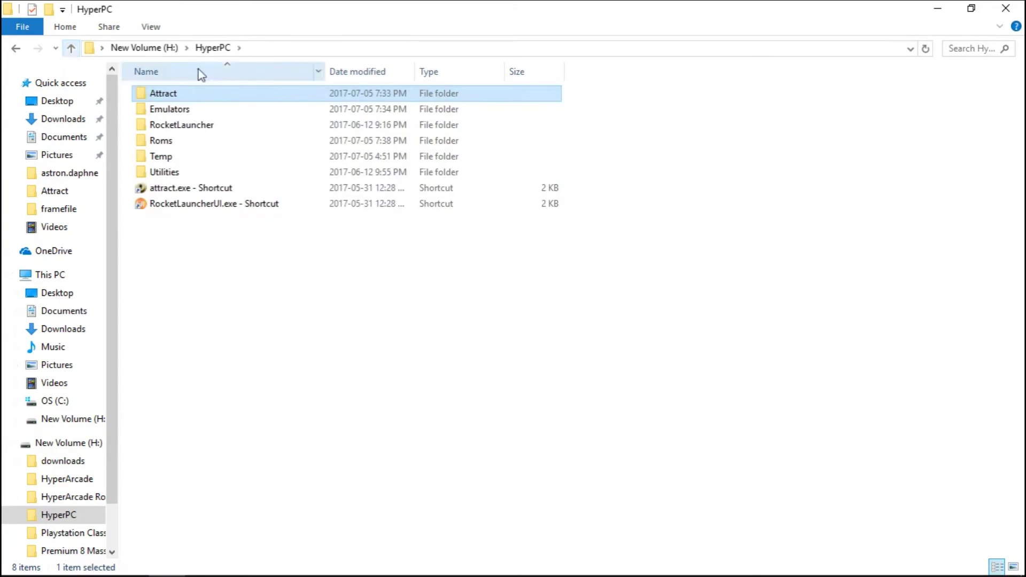
pyautogui.click(214, 50)
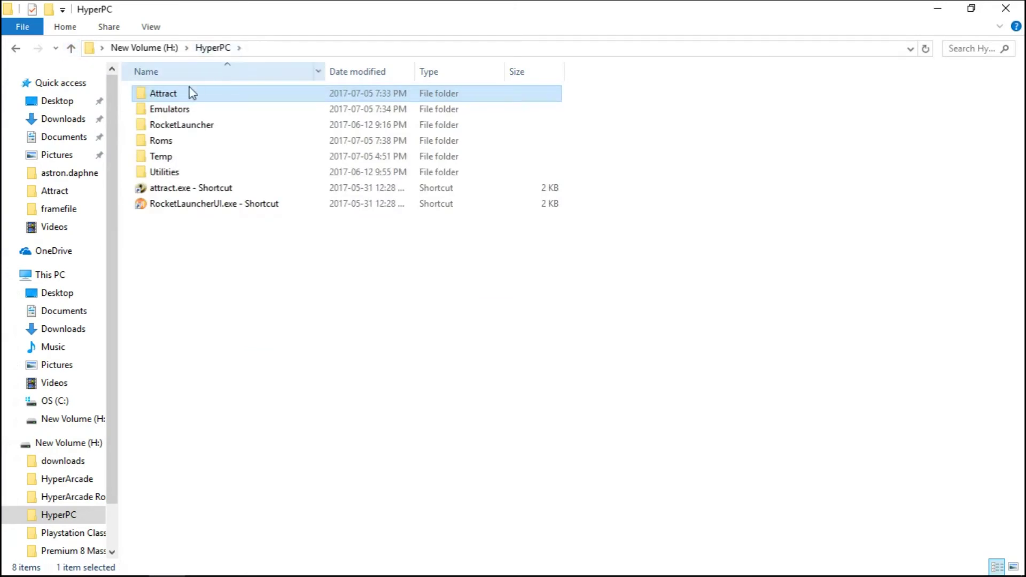
pyautogui.doubleClick(169, 141)
pyautogui.scroll(-12, 252, 402)
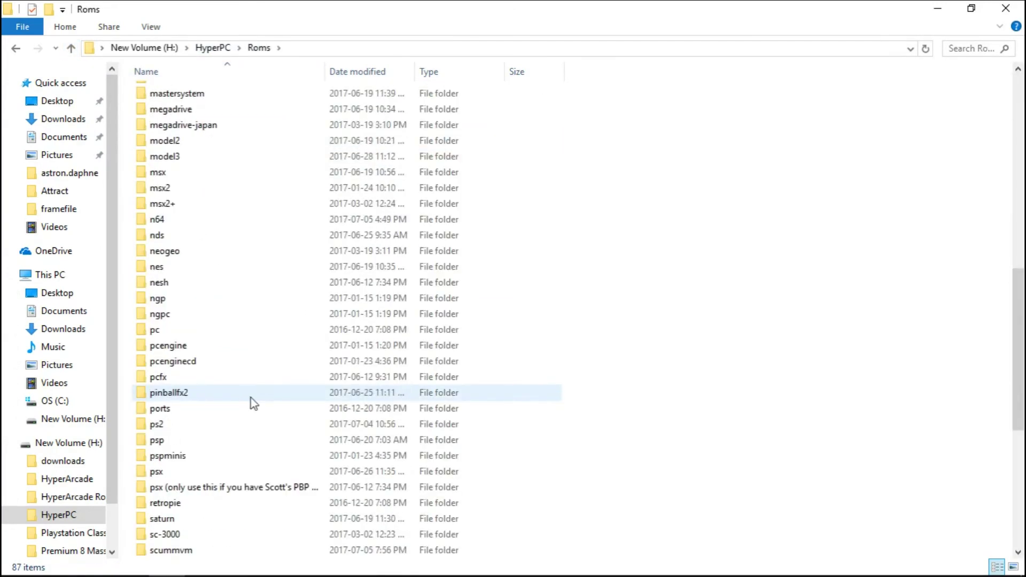
pyautogui.scroll(-2, 253, 403)
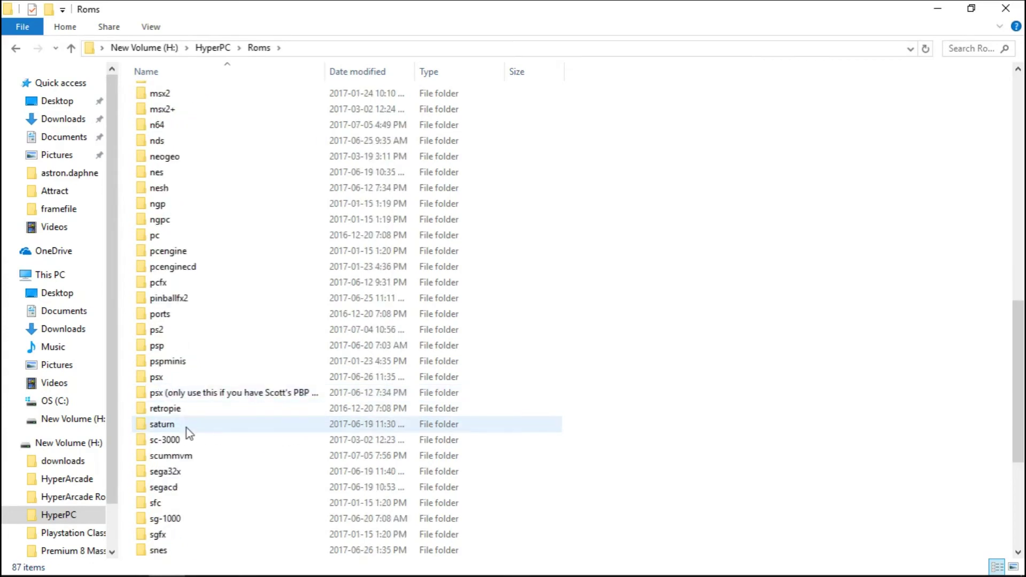
pyautogui.doubleClick(176, 460)
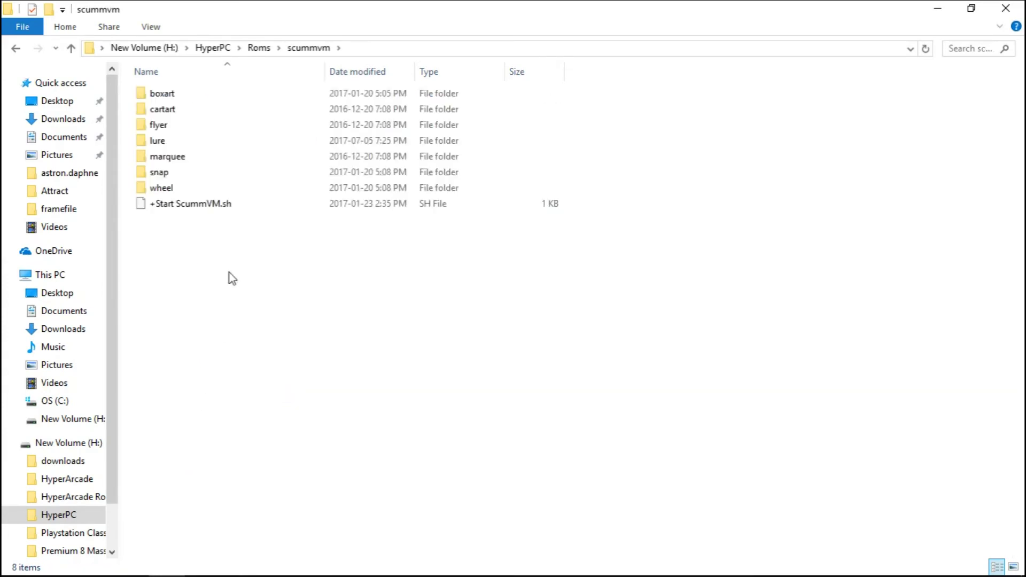
# Step: Examine the game files and the naming of the lure game folder, returning to the scummvm folder
pyautogui.doubleClick(159, 142)
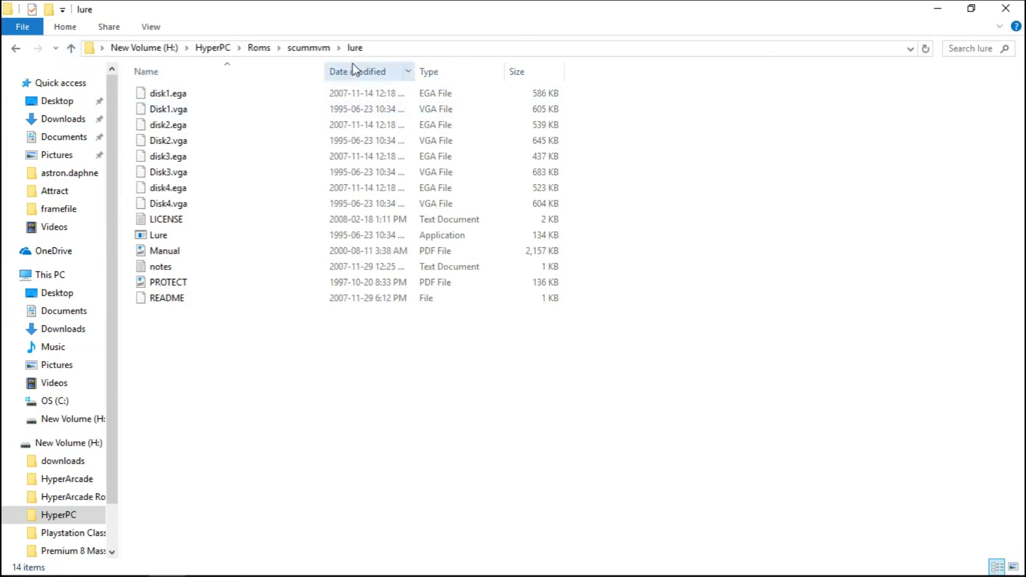
pyautogui.click(71, 49)
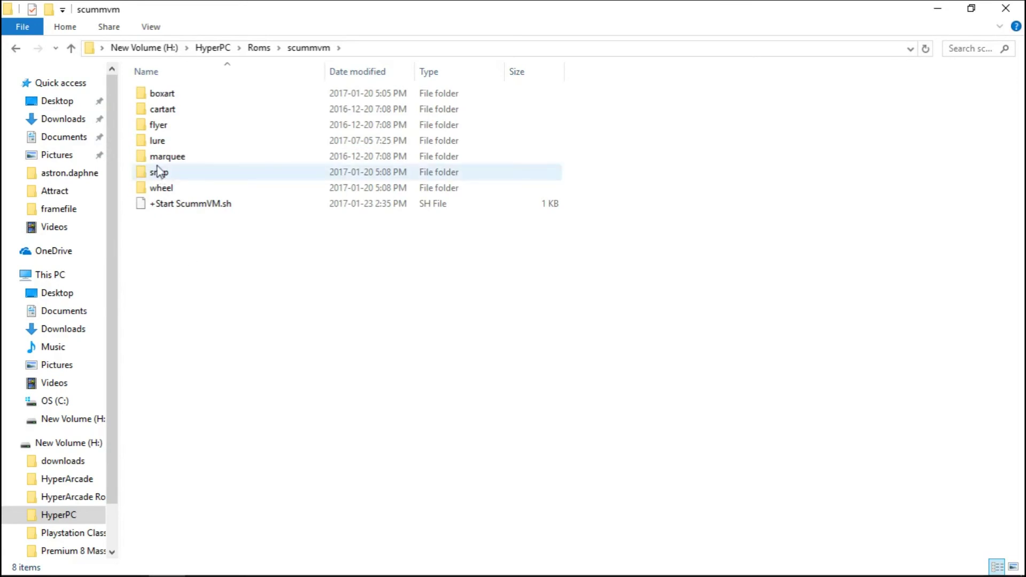
pyautogui.doubleClick(160, 142)
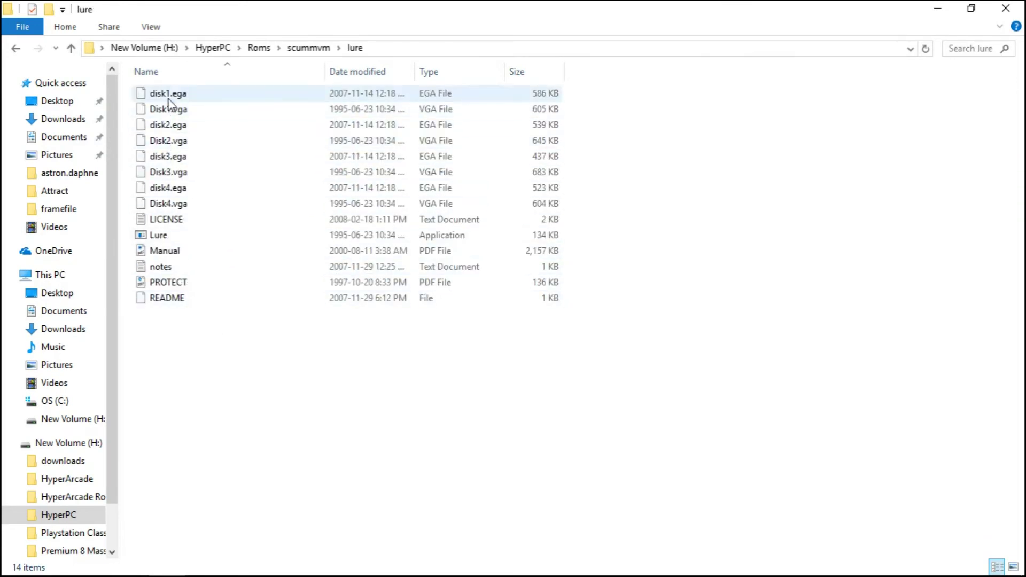
pyautogui.click(71, 50)
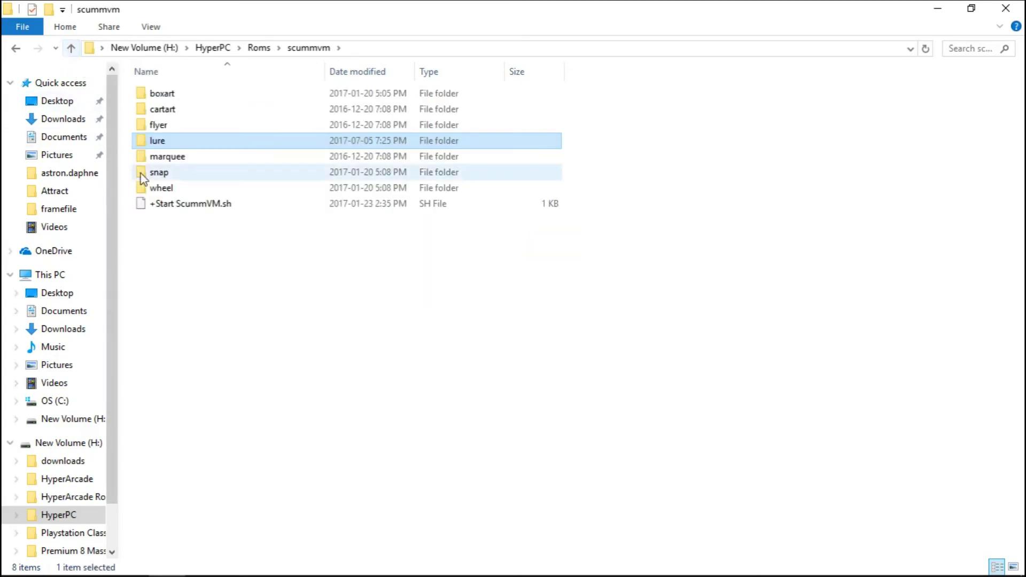
pyautogui.moveTo(156, 144)
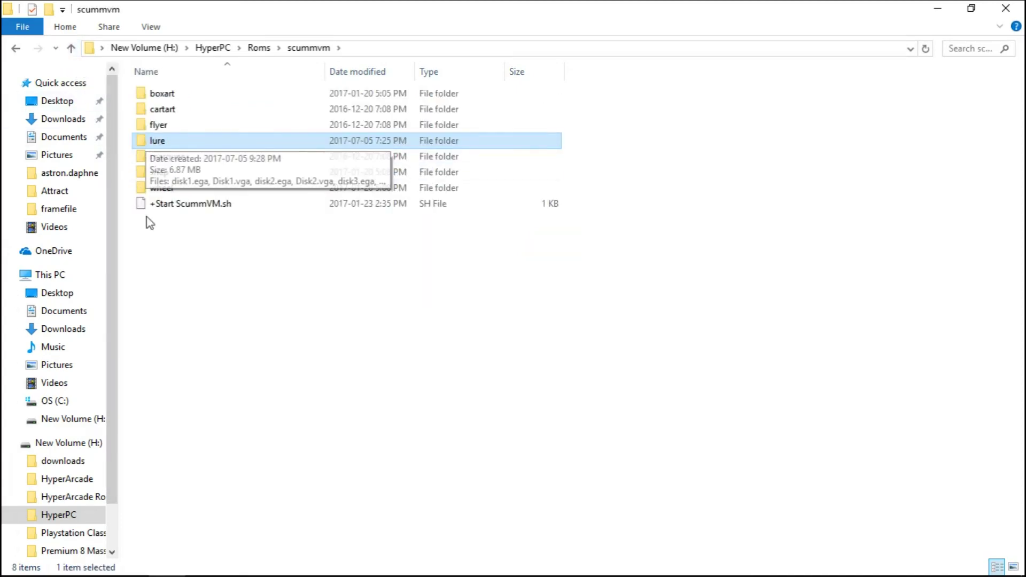
# Step: Check the wheel folder's artwork names against the lure game folder, and close the file window
pyautogui.doubleClick(161, 187)
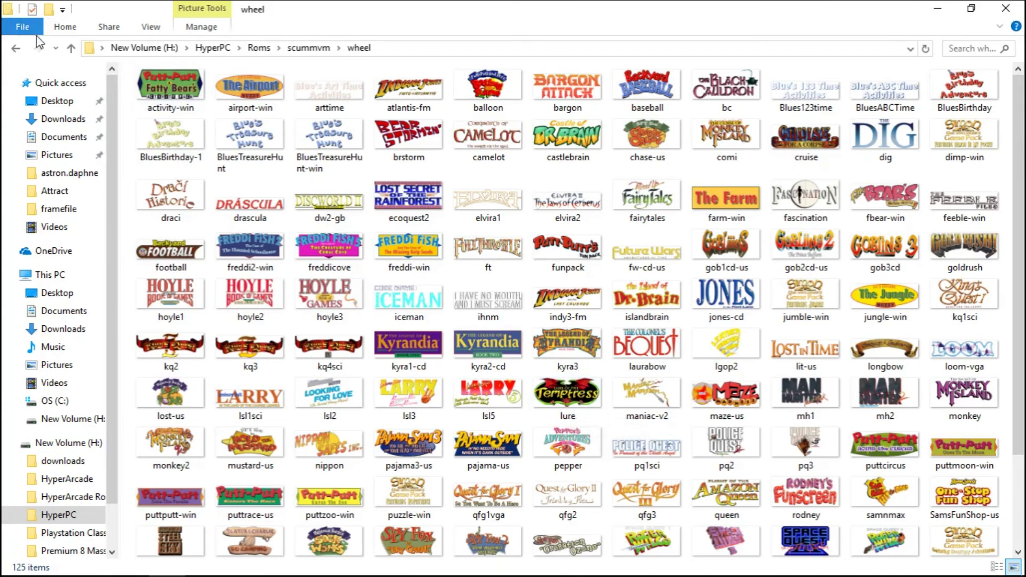
pyautogui.click(71, 49)
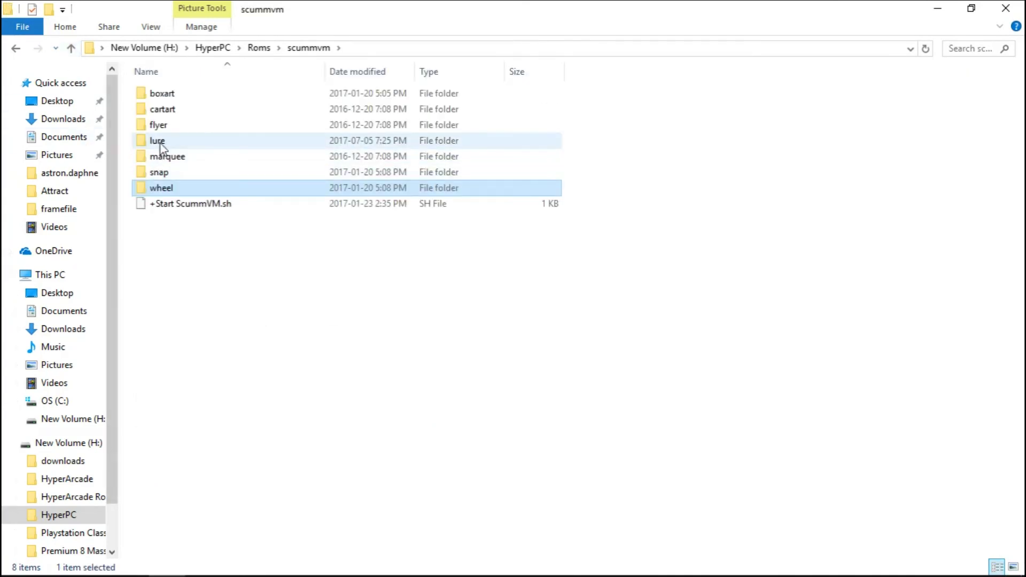
pyautogui.click(159, 142)
pyautogui.click(265, 353)
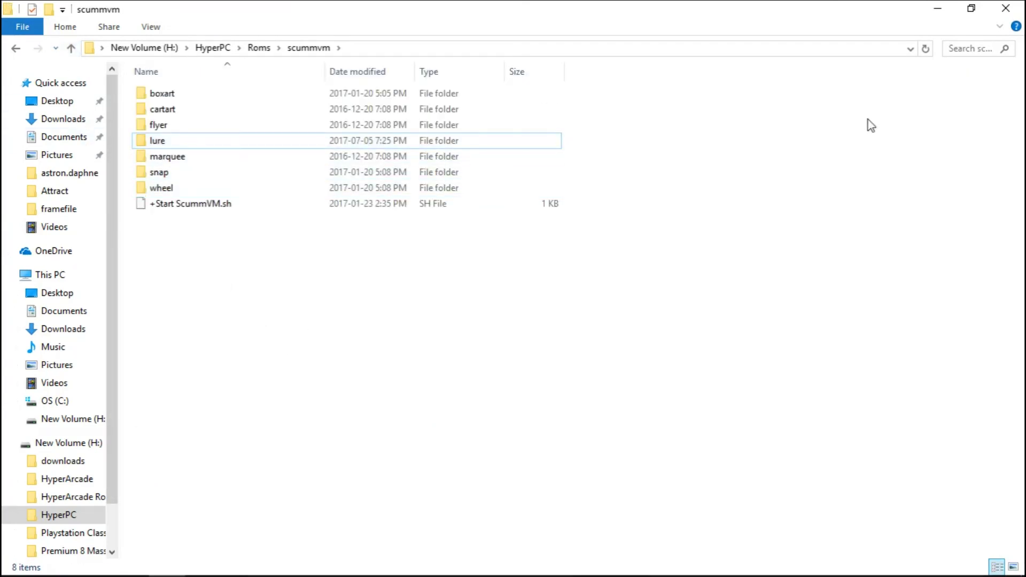
pyautogui.click(1012, 5)
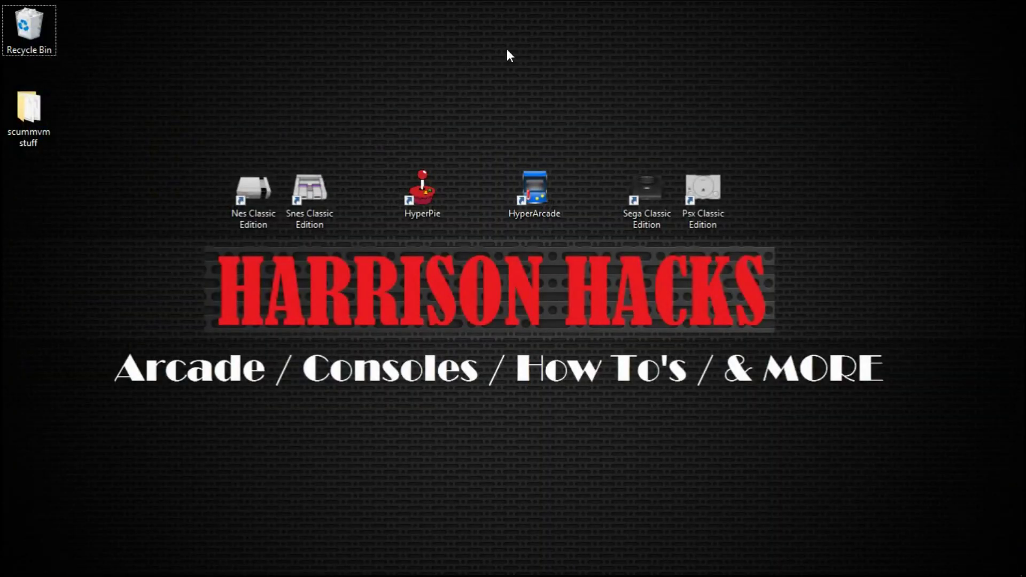